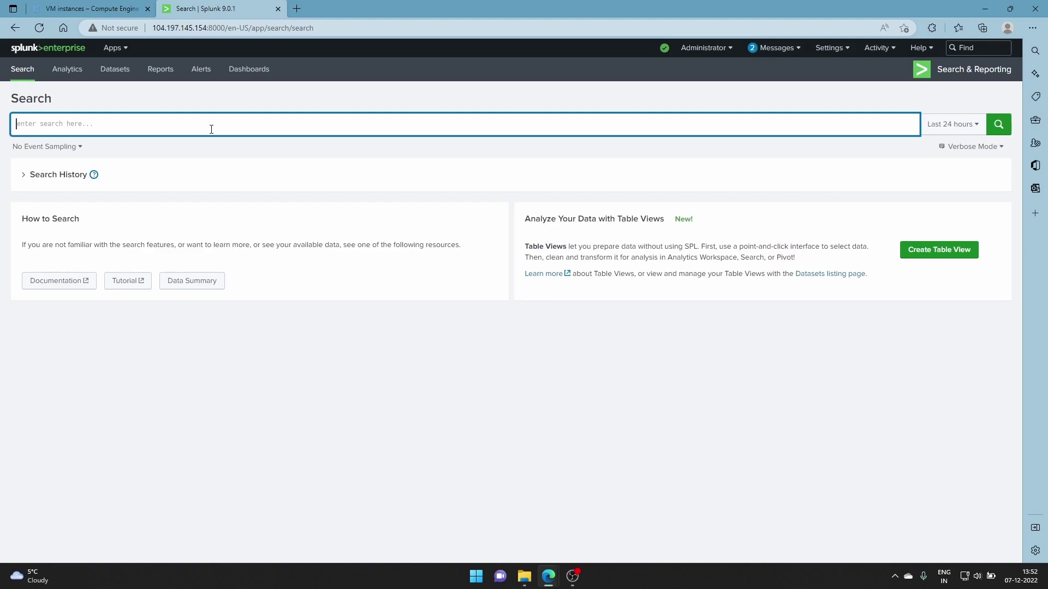
Run the search '| inputlookup codes.csv', which returns 0 results and a lookup-definition error
type("|input")
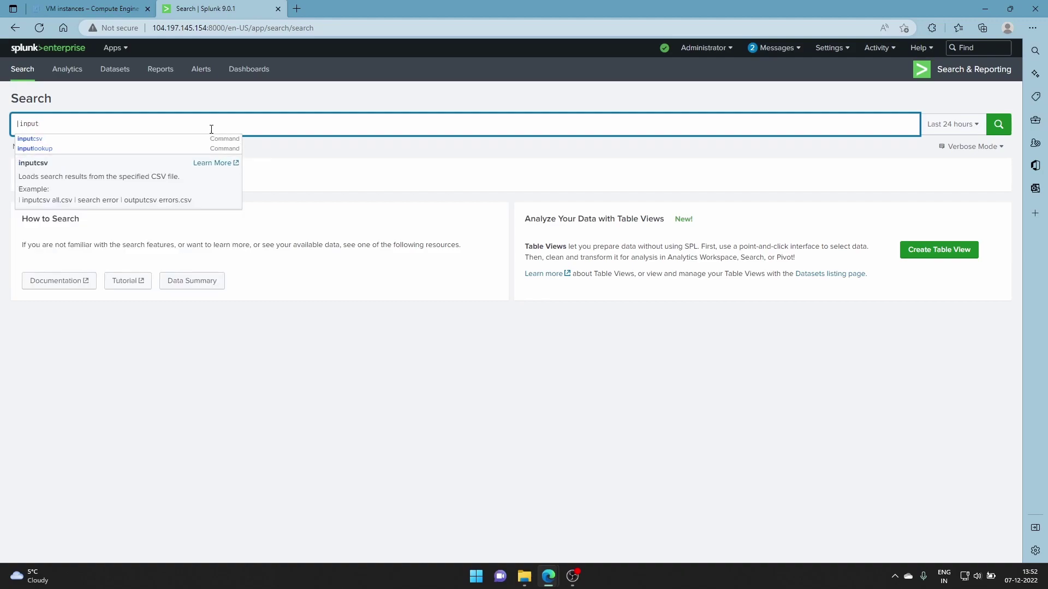
key("Down")
key("Down")
key("Return")
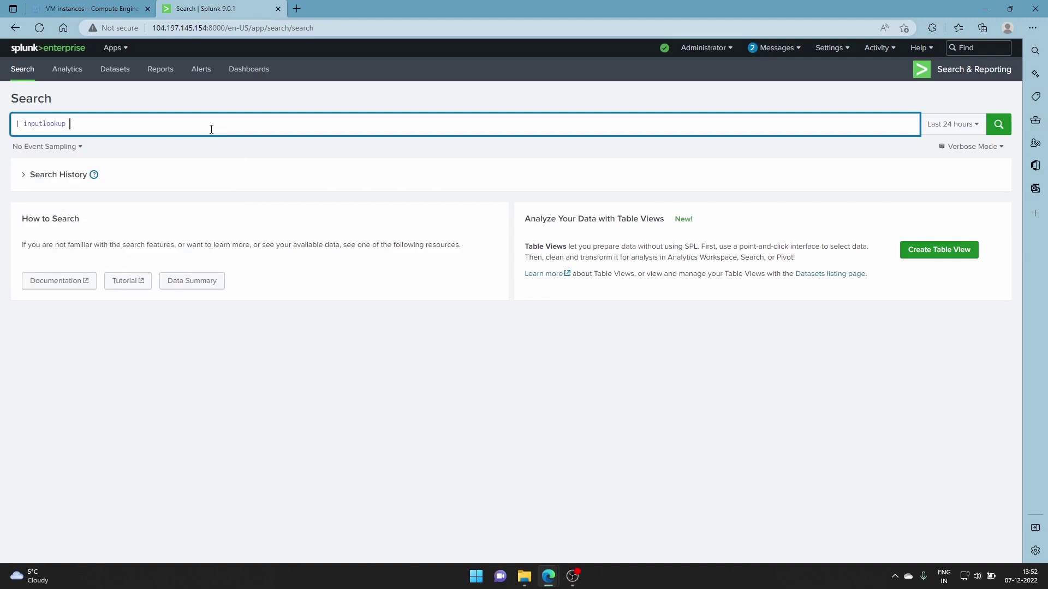
type("codes.csv")
key("Return")
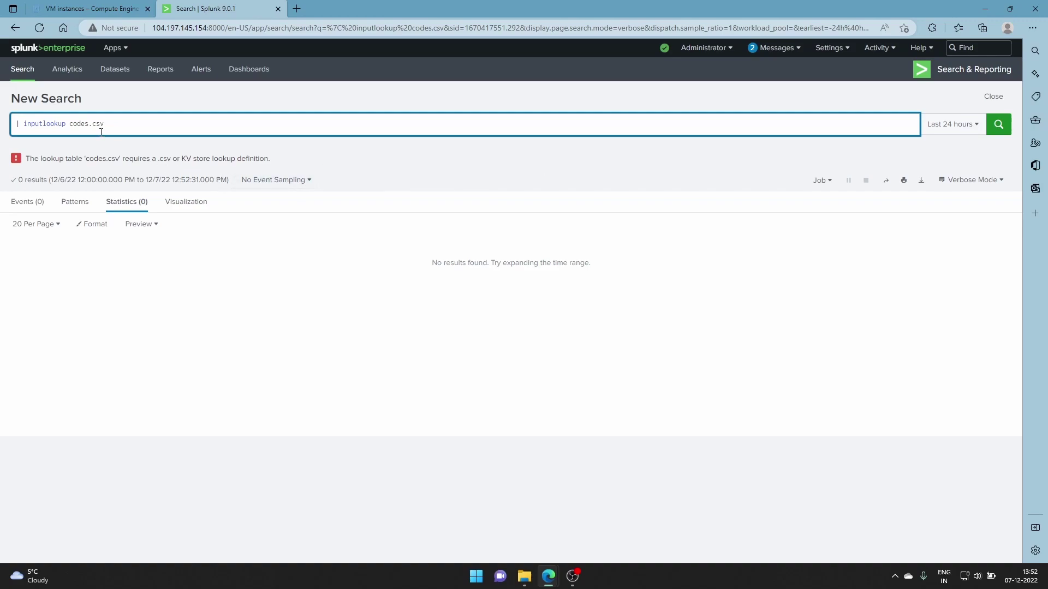
View lookup table files from all apps, then go back to the codes.csv search results
left_click(830, 48)
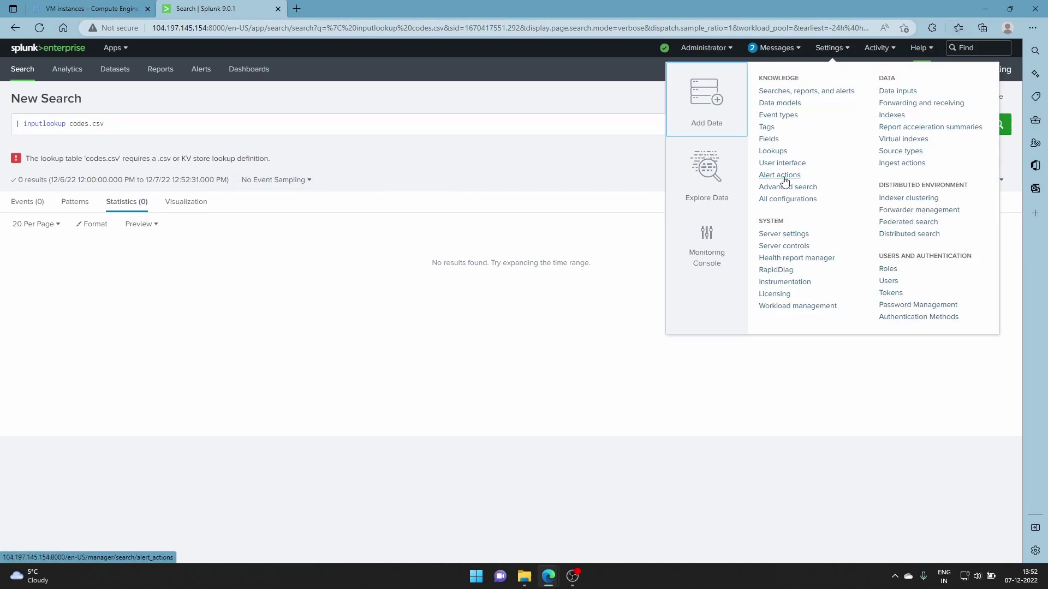
left_click(779, 151)
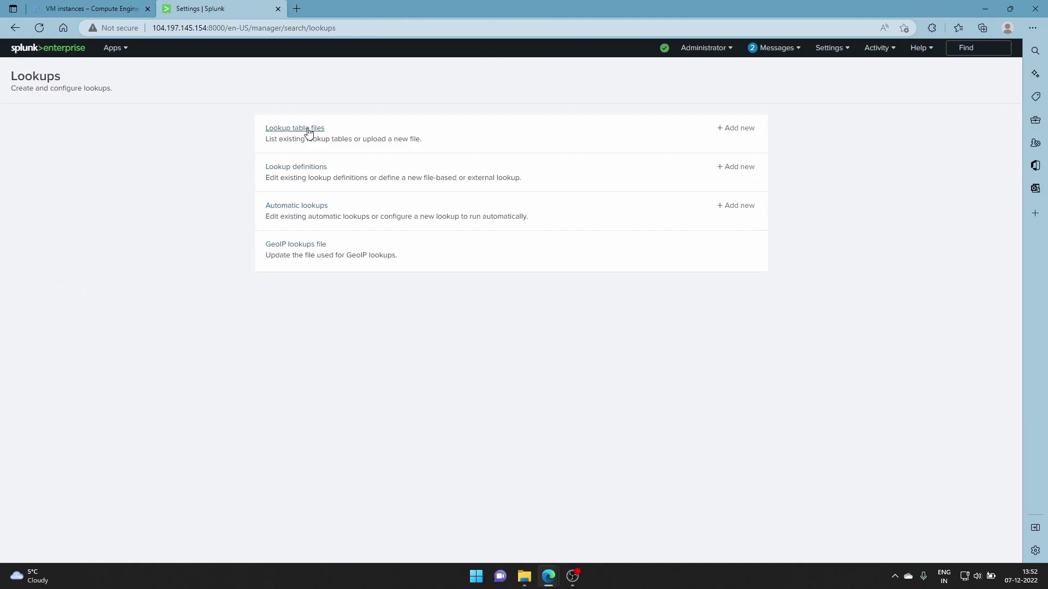
left_click(309, 130)
left_click(76, 127)
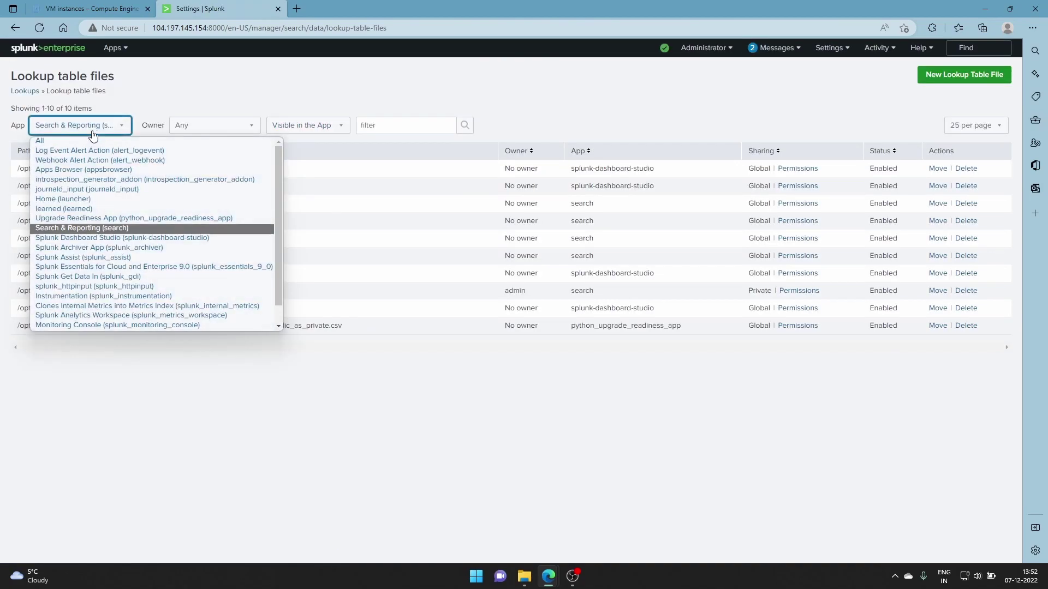
left_click(67, 142)
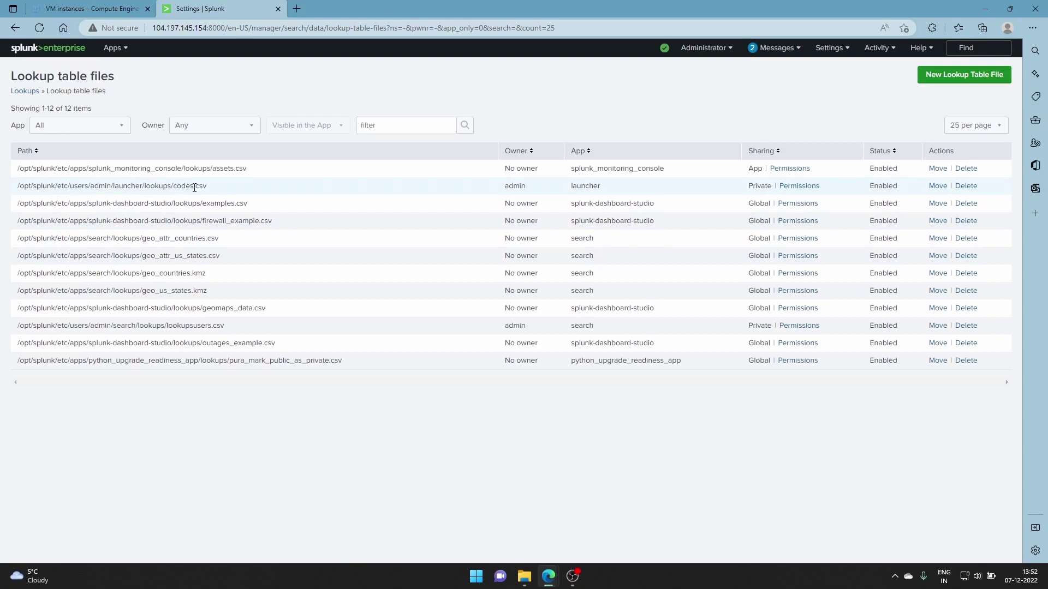
left_click(8, 26)
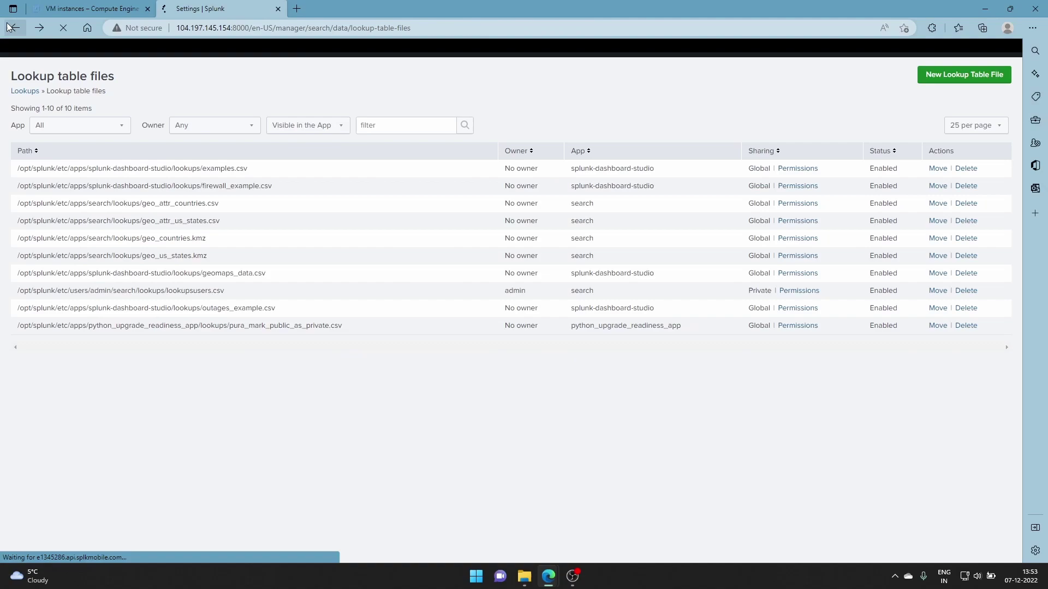
left_click(8, 26)
left_click(7, 26)
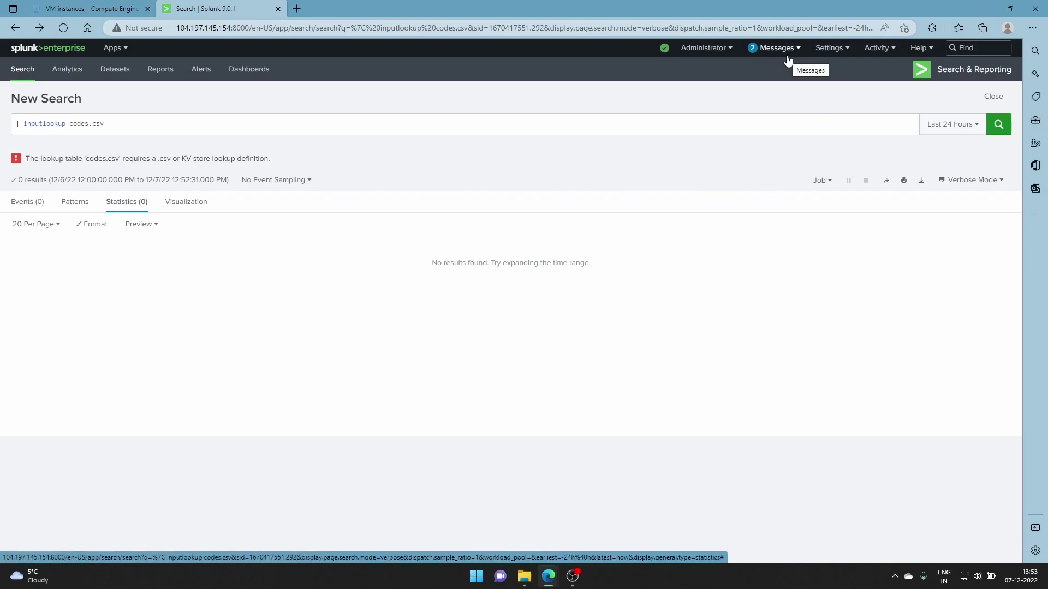
Return to Settings > Lookups > Lookup table files with the App filter set to All
left_click(829, 48)
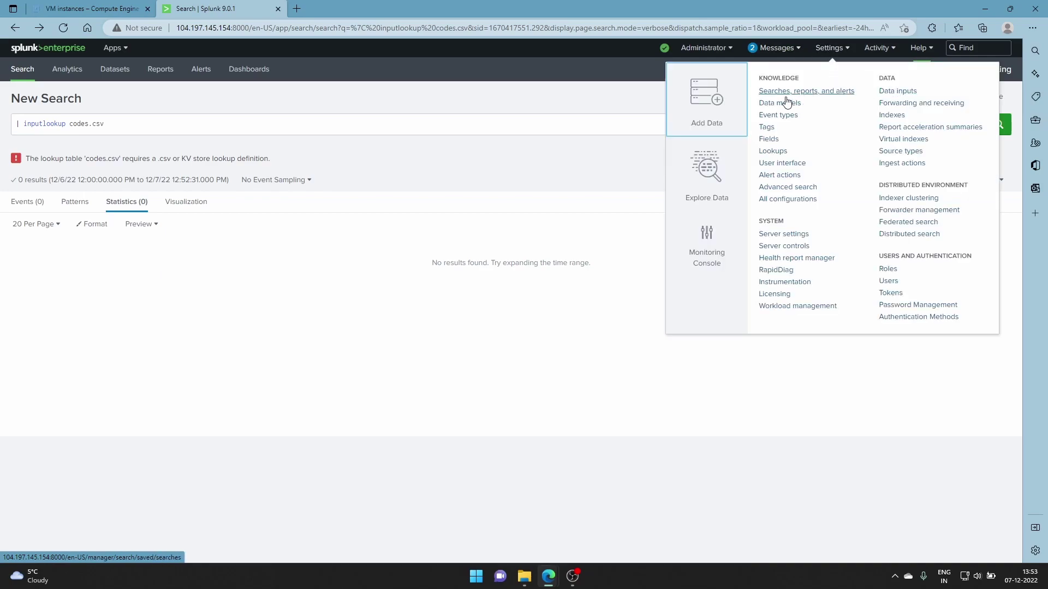
left_click(778, 152)
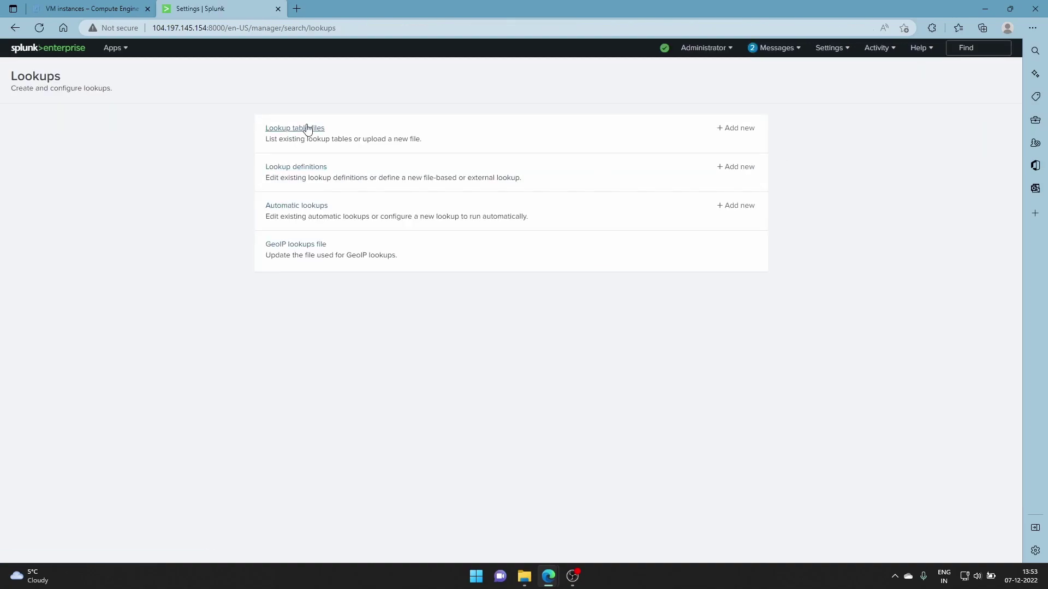
left_click(309, 129)
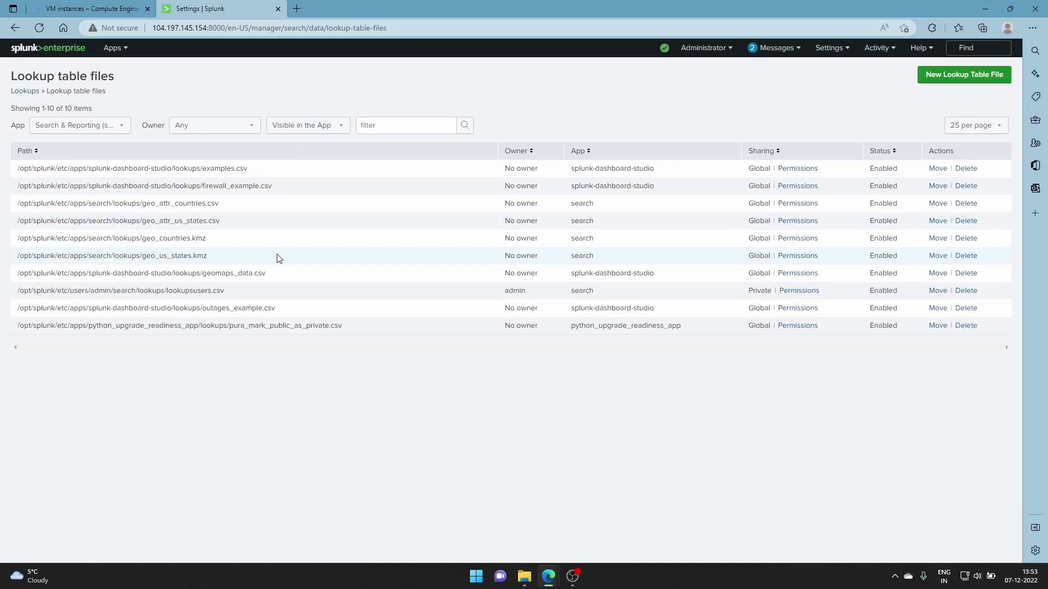
left_click(90, 126)
left_click(82, 141)
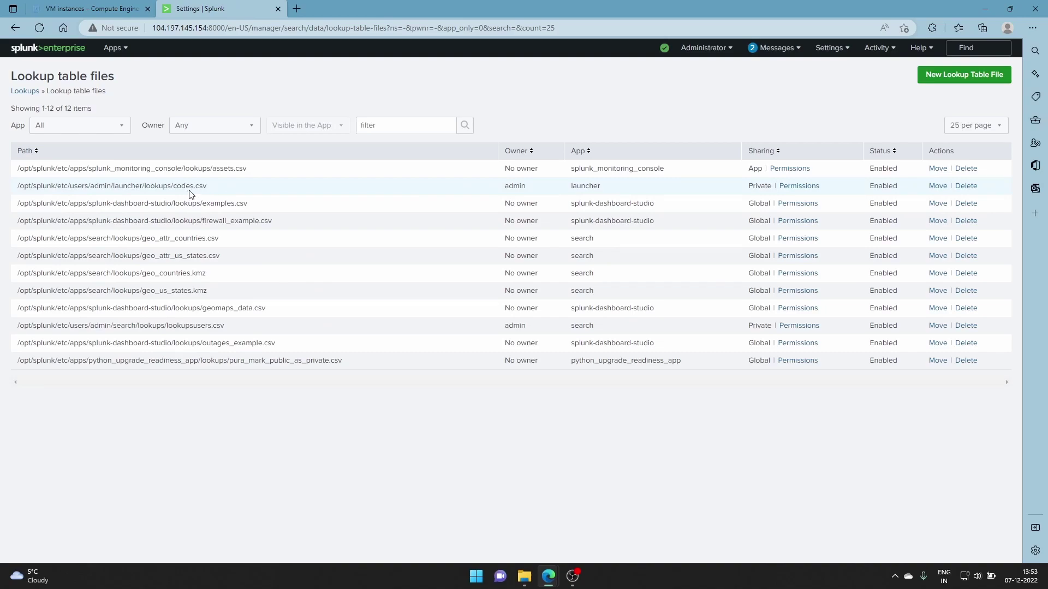
Delete codes.csv and choose the http-response-codes file as a new lookup table upload
left_click(966, 186)
left_click(563, 88)
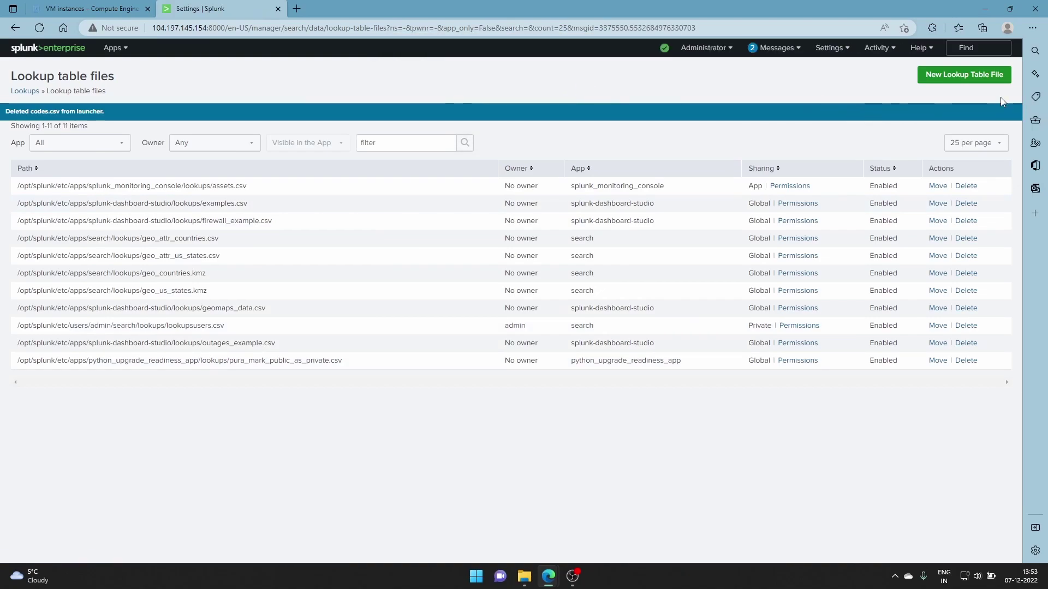
left_click(961, 78)
left_click(421, 171)
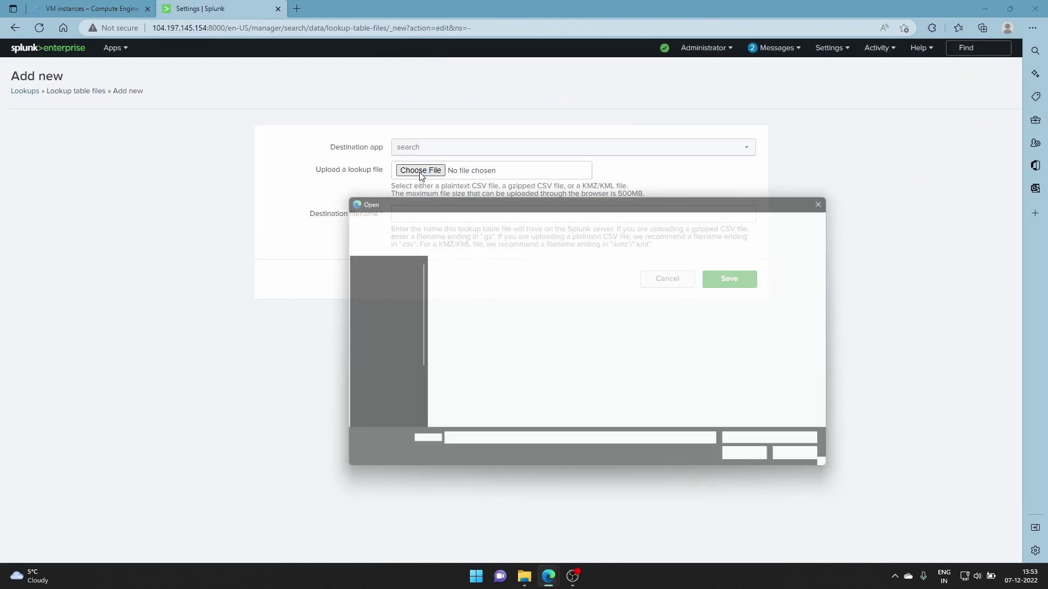
scroll(491, 317, "down", 5)
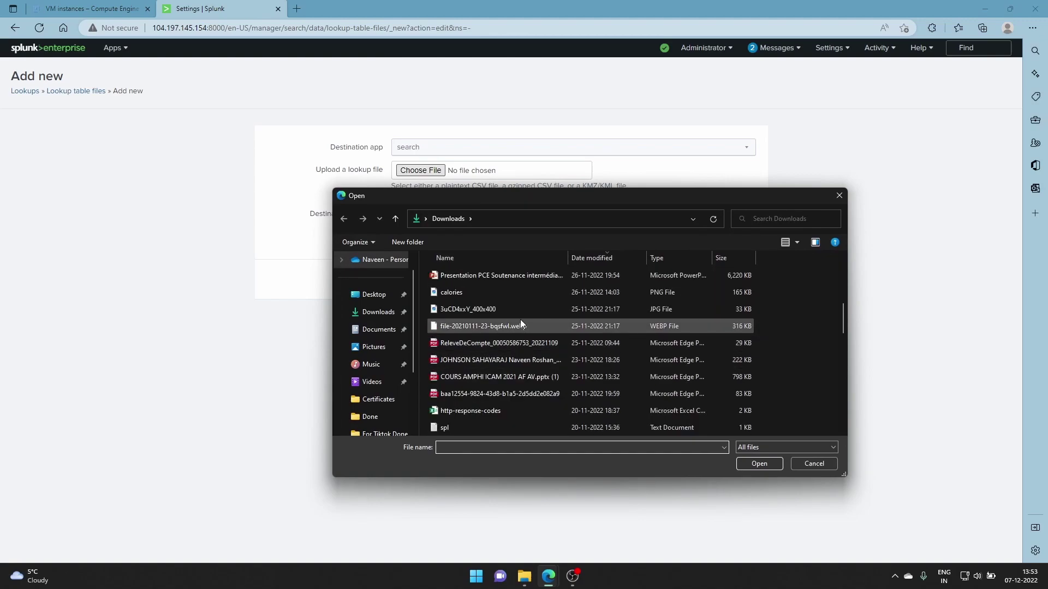
scroll(519, 320, "down", 2)
double_click(495, 310)
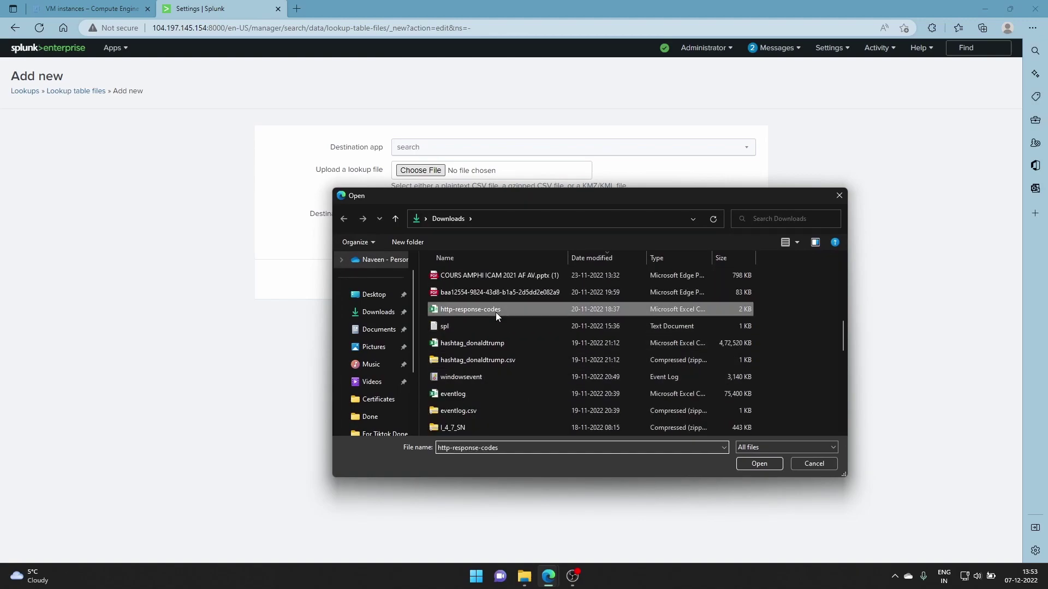
Enter http-response-codes.csv as the destination filename
left_click(431, 214)
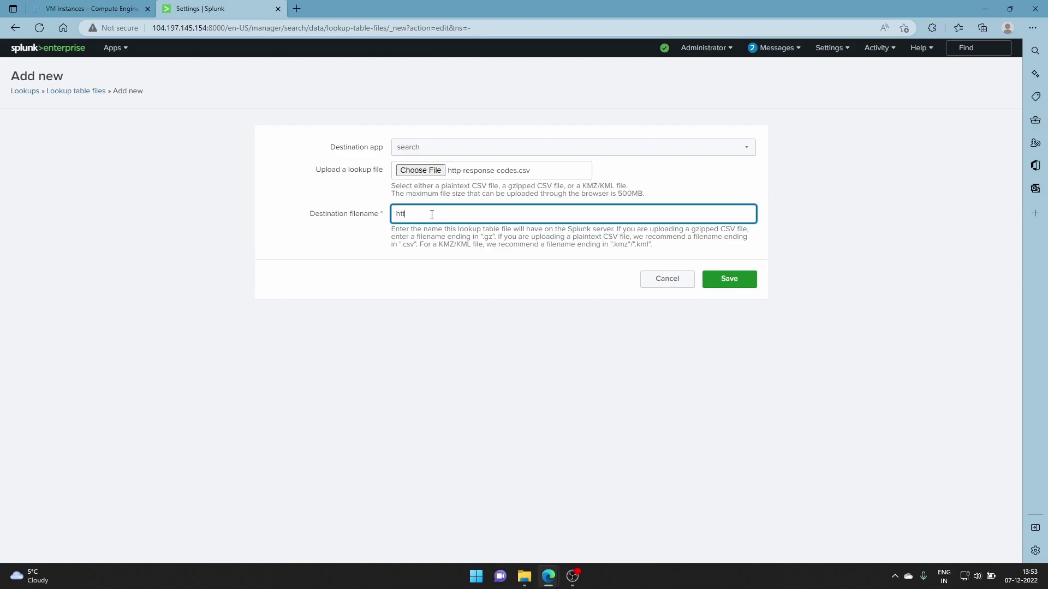
type("http-res")
type("ponse-codes.csv")
Save the new lookup file and switch to the Search & Reporting app
left_click(730, 279)
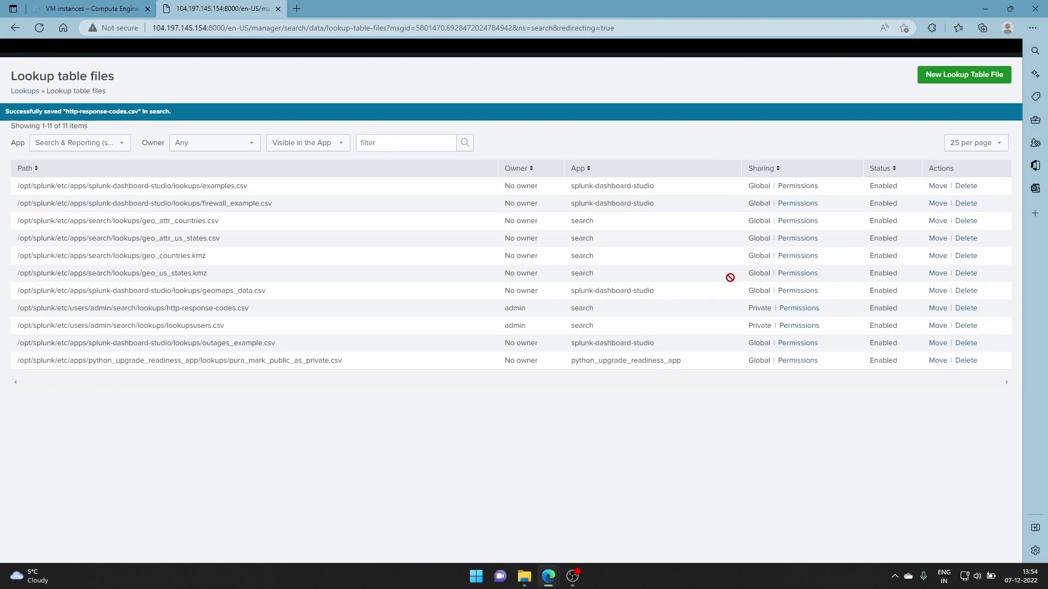
left_click(125, 49)
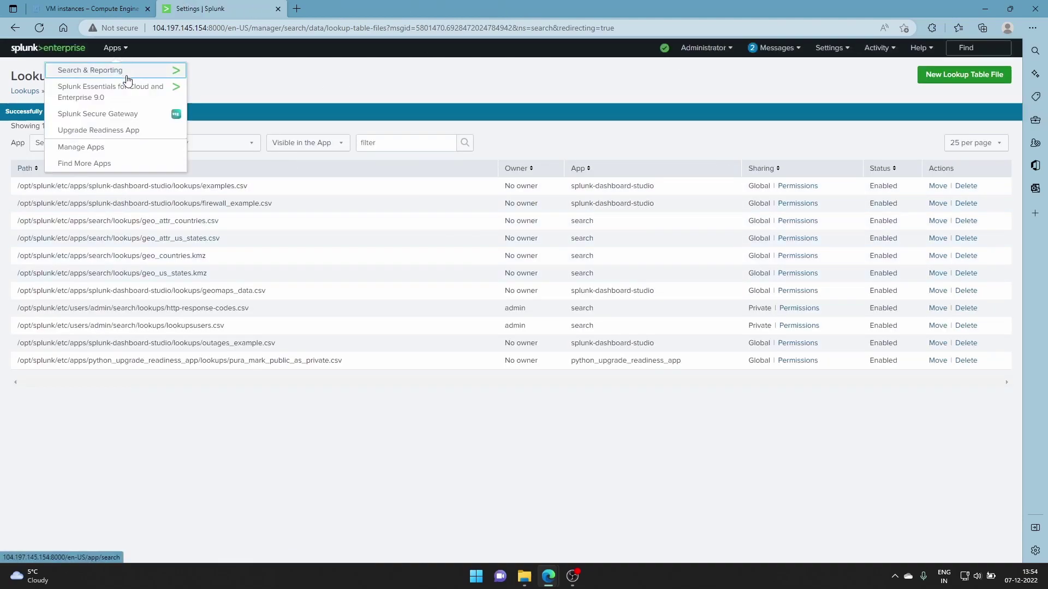
left_click(123, 72)
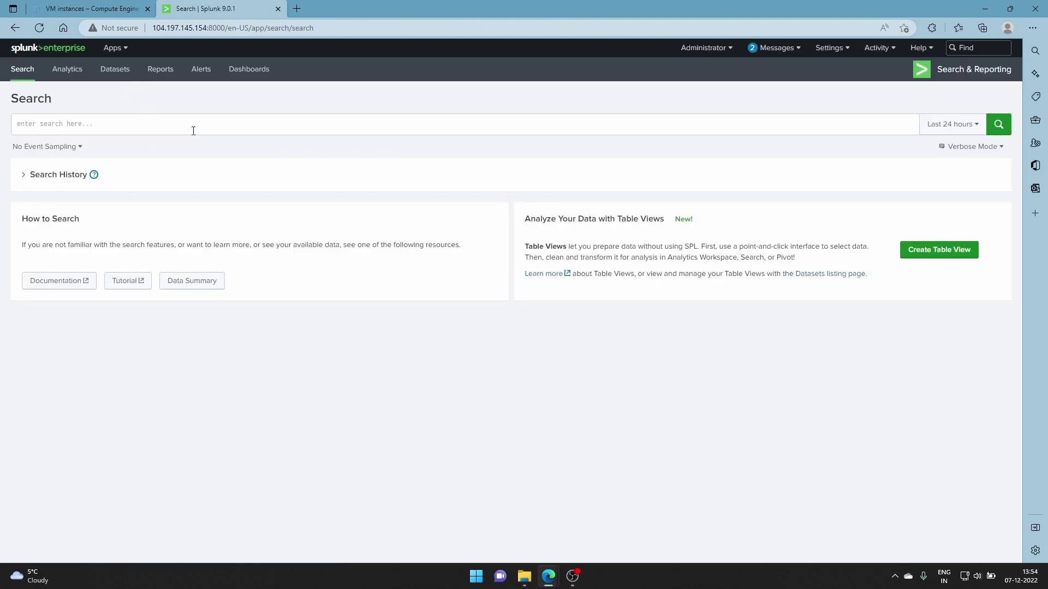
Build the query '| inputlookup http-response-codes.csv' in the search bar with autocomplete
left_click(146, 122)
type("|")
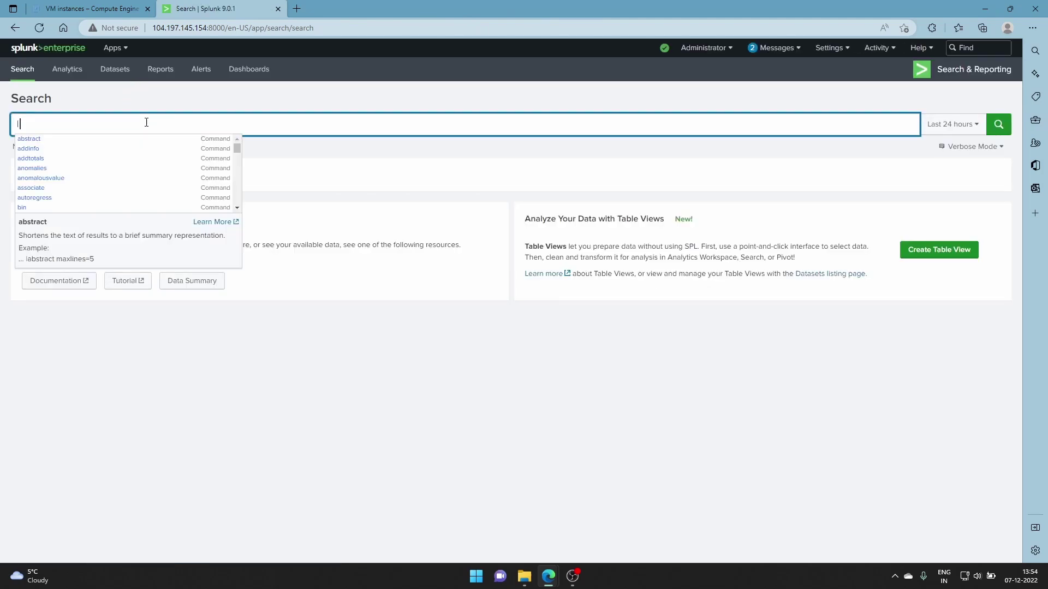
type("in")
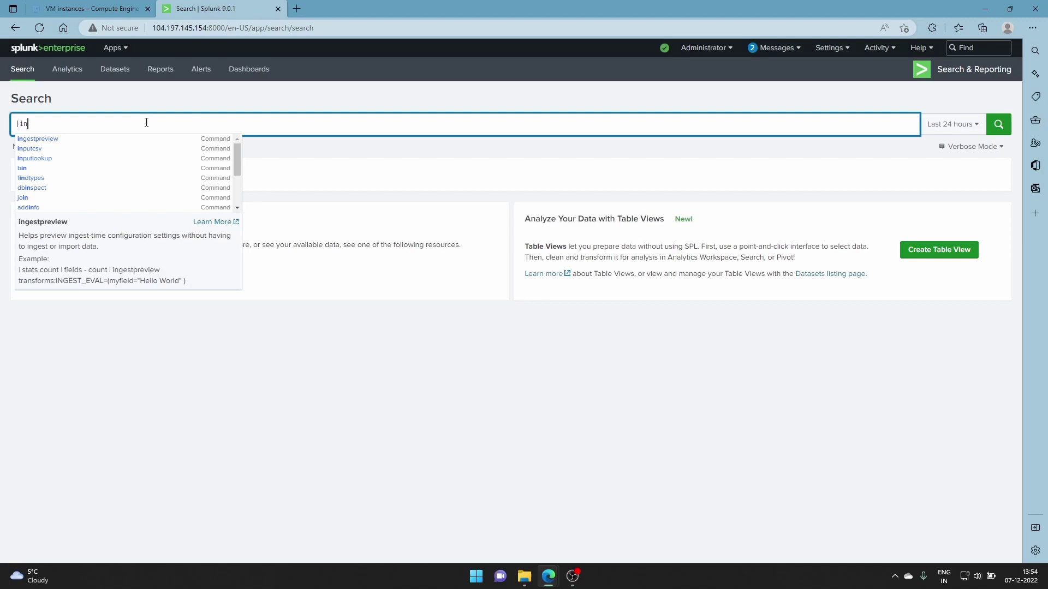
type("put")
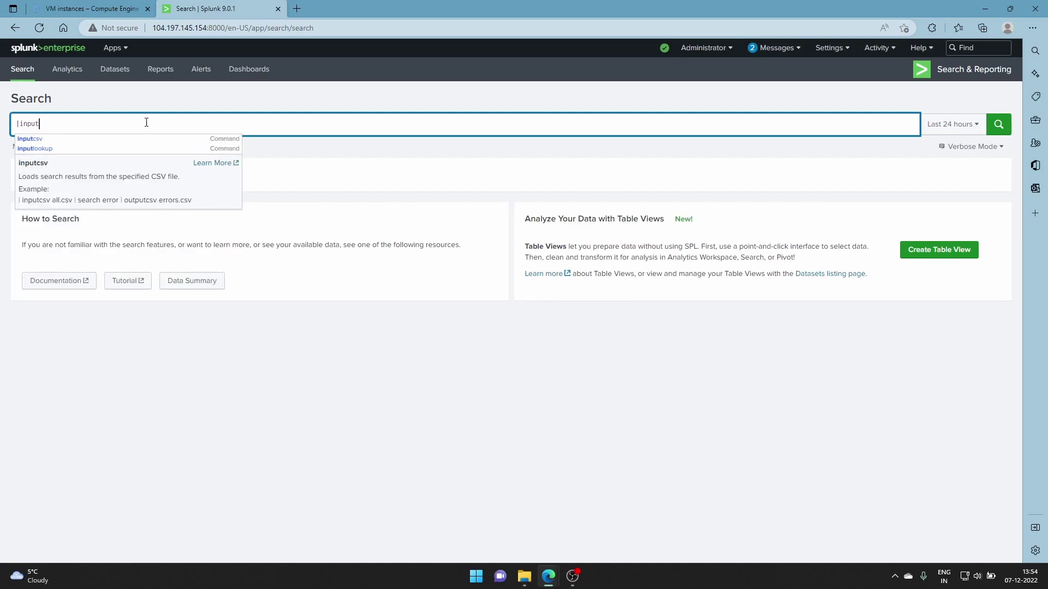
key("Down")
key("Return")
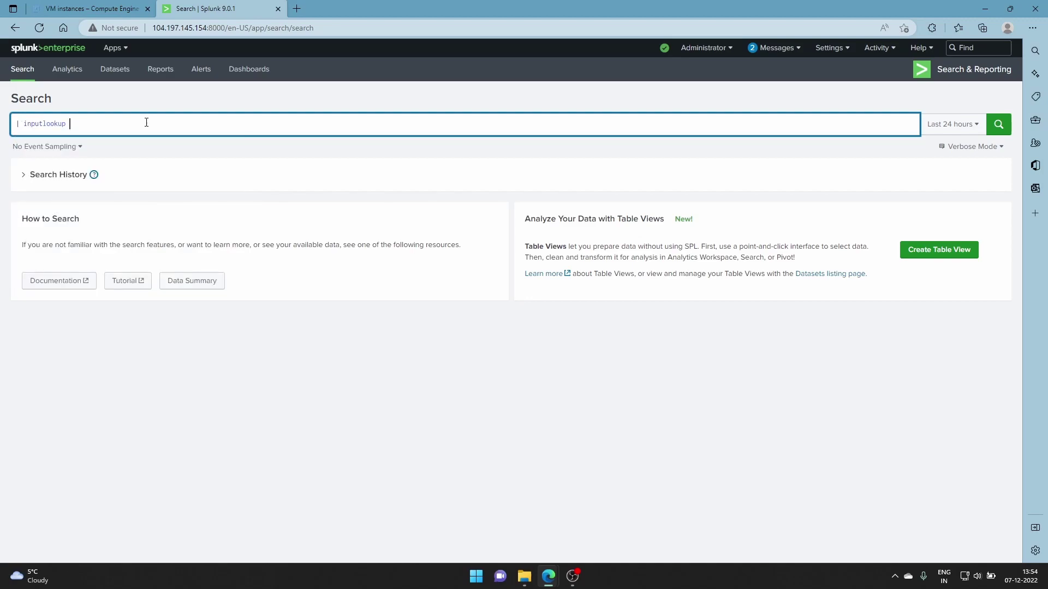
type("http")
key("Down")
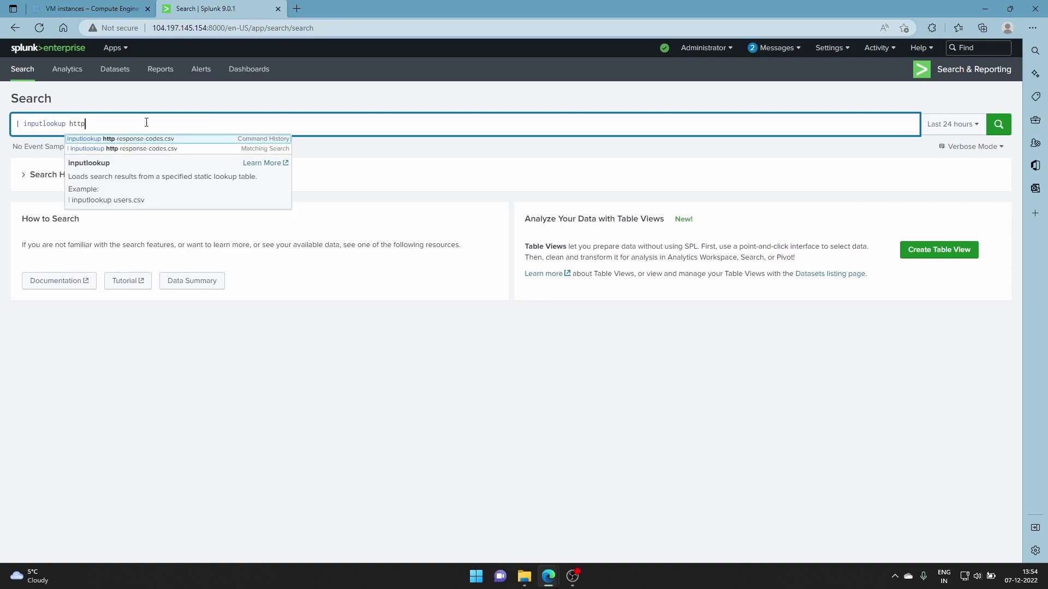
key("Return")
key("Return")
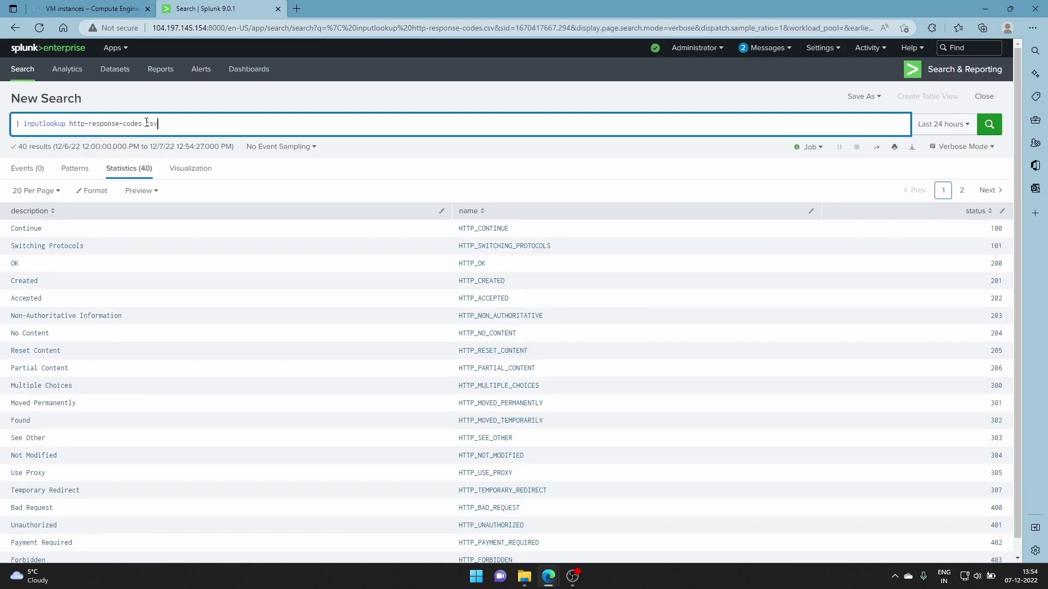
scroll(218, 246, "down", 1)
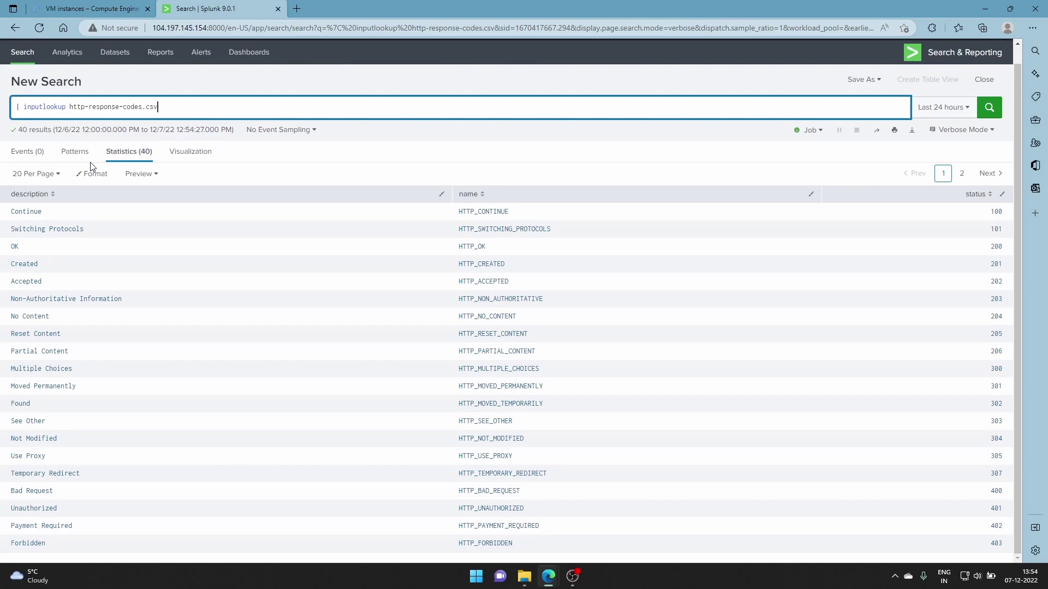
scroll(92, 166, "up", 1)
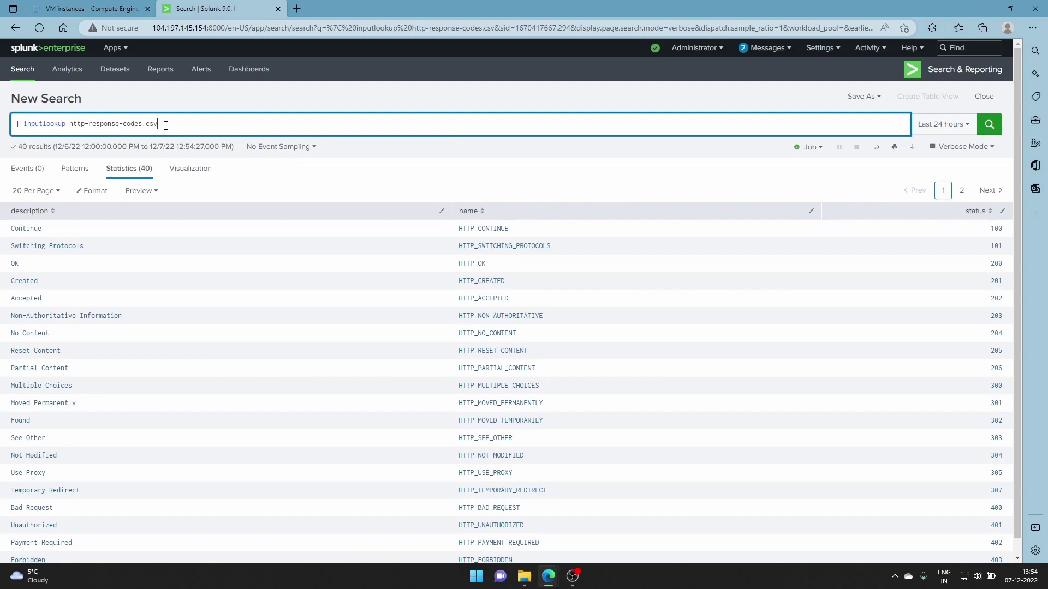
triple_click(82, 119)
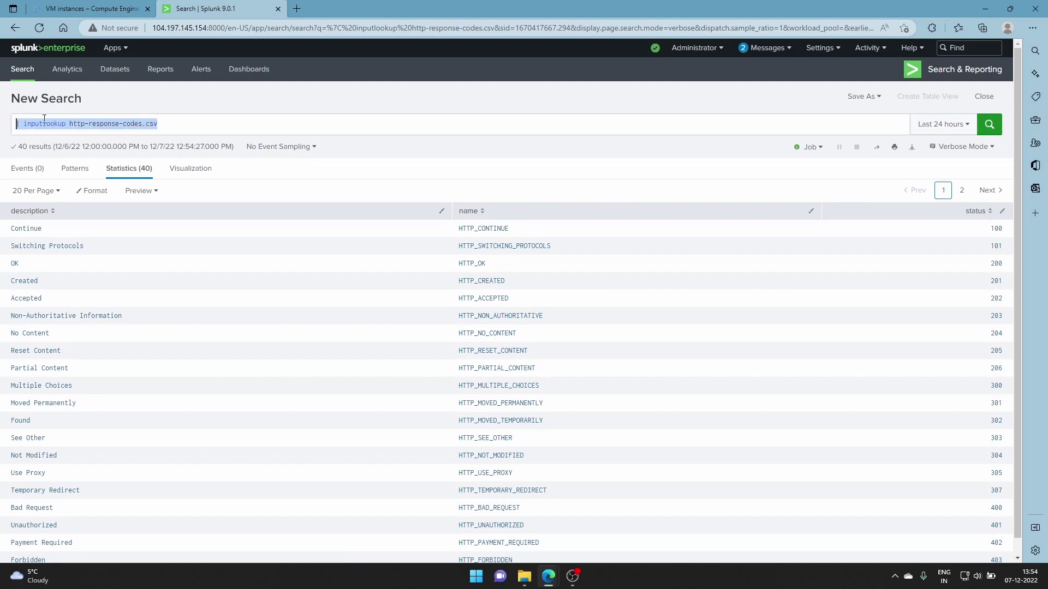
left_click_drag(34, 123, 232, 126)
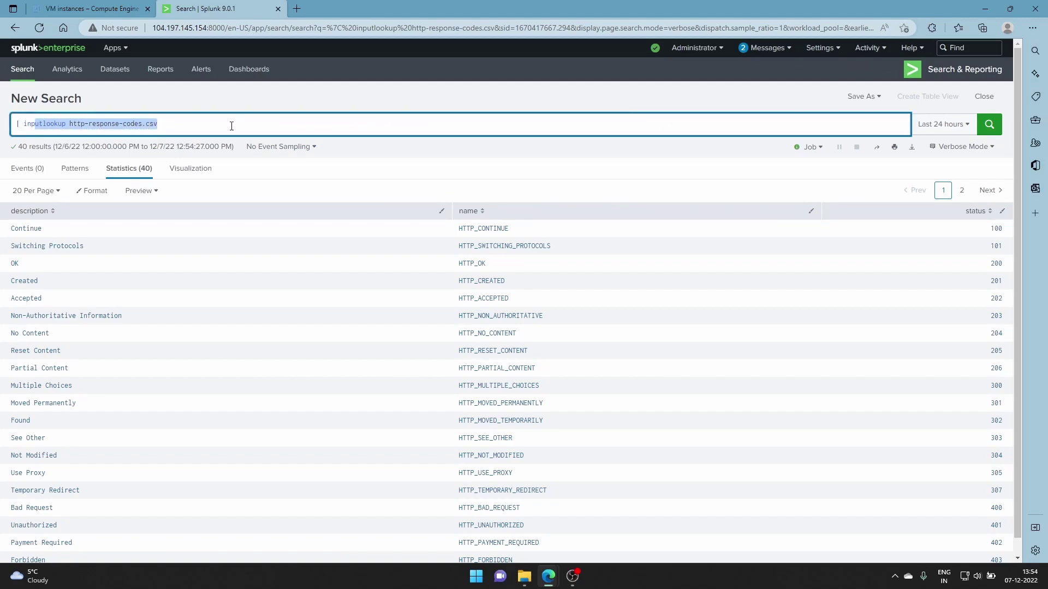
left_click(770, 48)
left_click(820, 48)
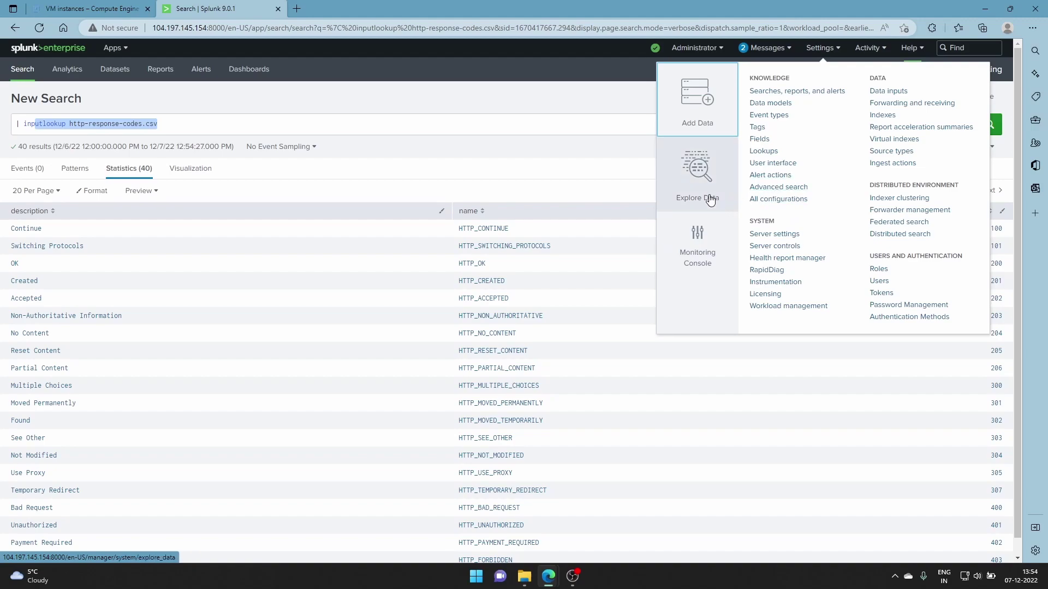
left_click(93, 131)
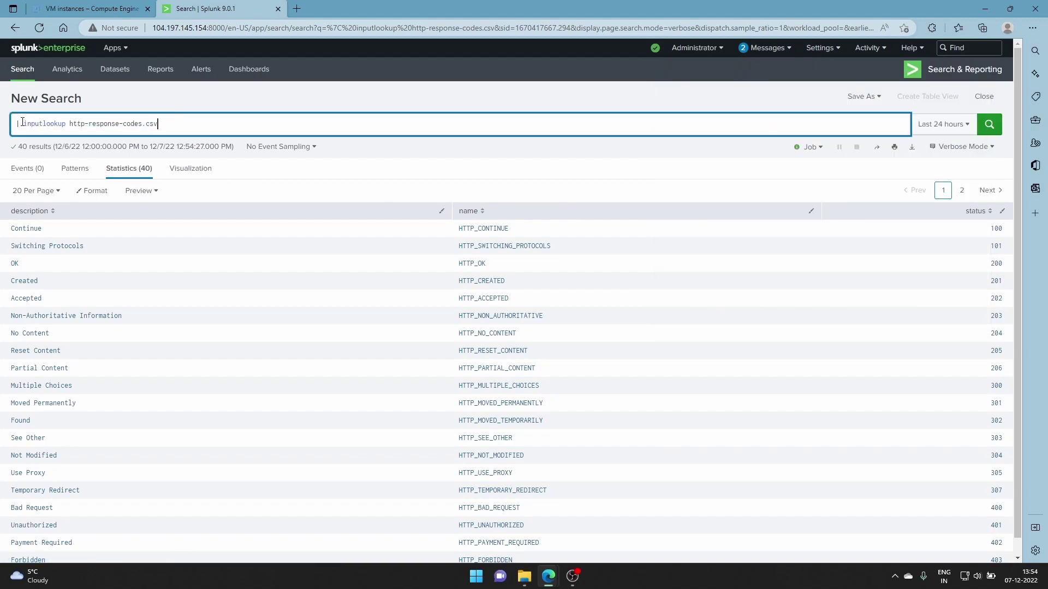
triple_click(71, 130)
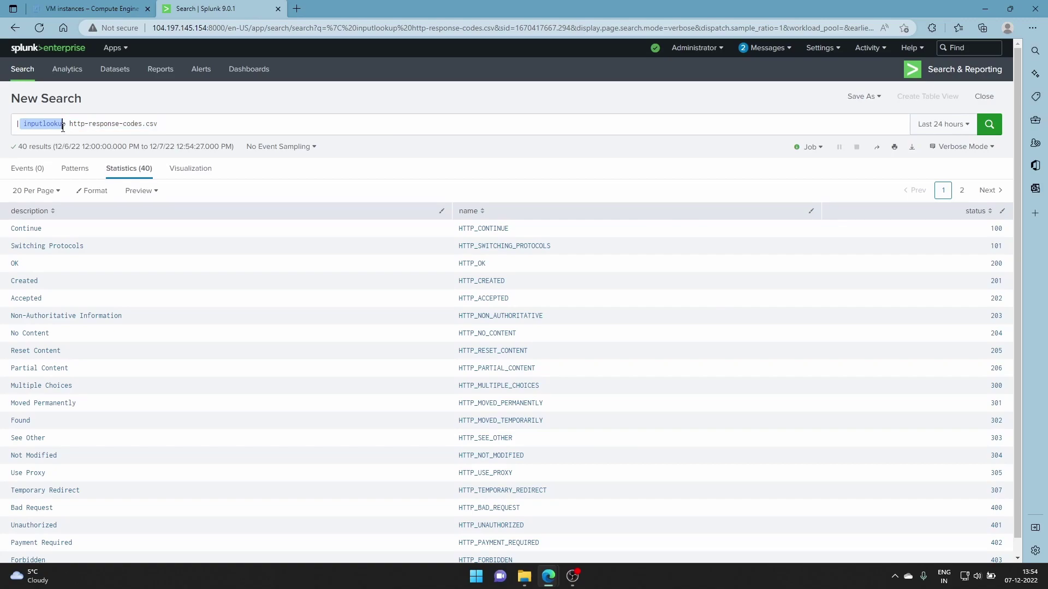